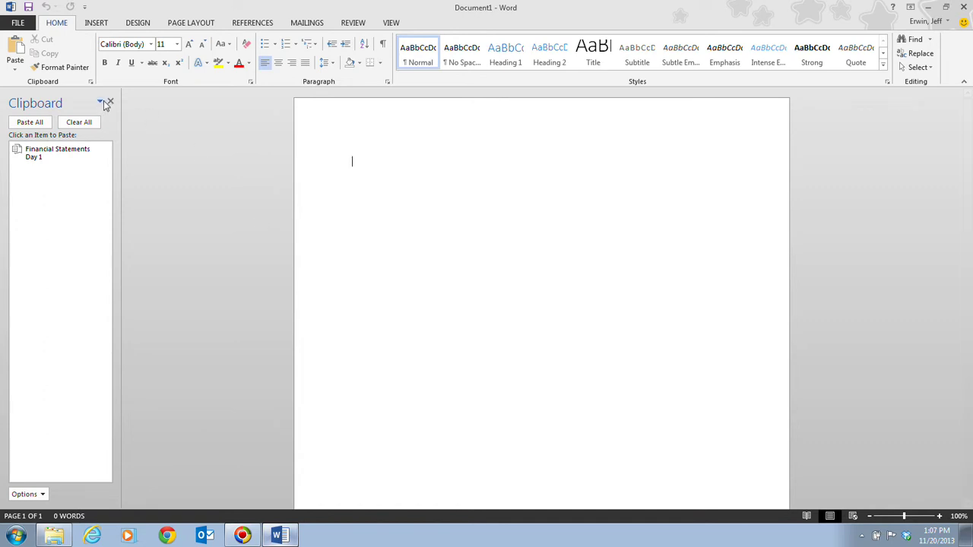
Close the Clipboard task pane so only the blank page remains
left_click(109, 102)
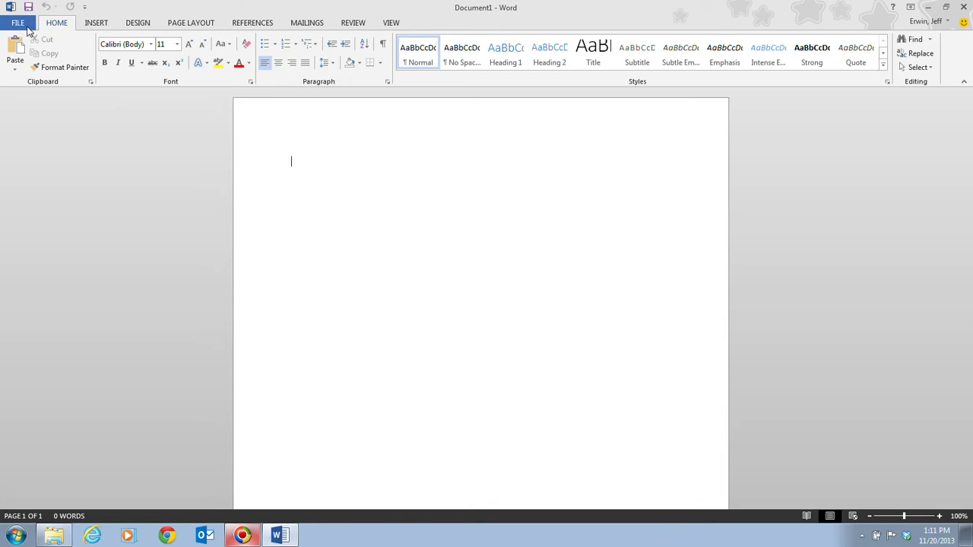
Browse Backstage's Info, New, Open and Save As pages, ending on the Account page
left_click(11, 22)
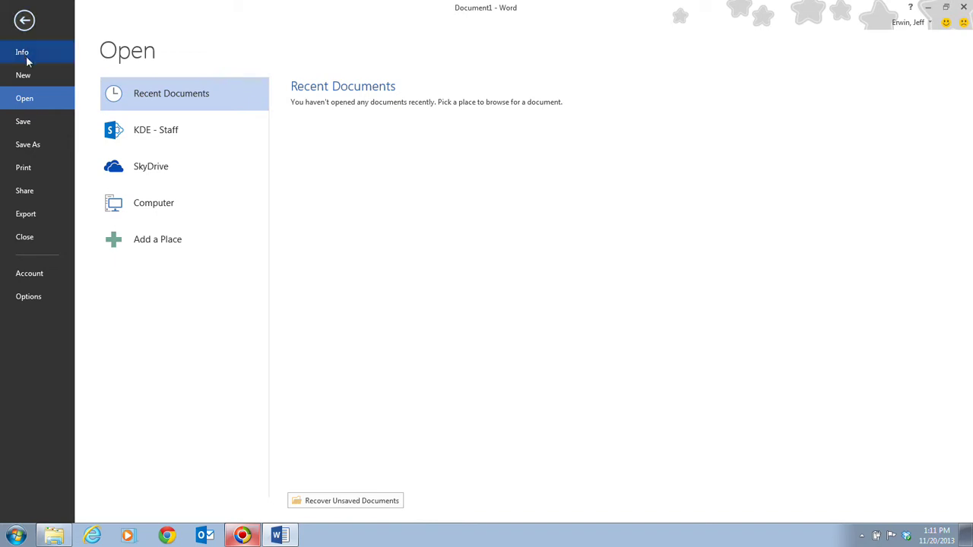
left_click(23, 54)
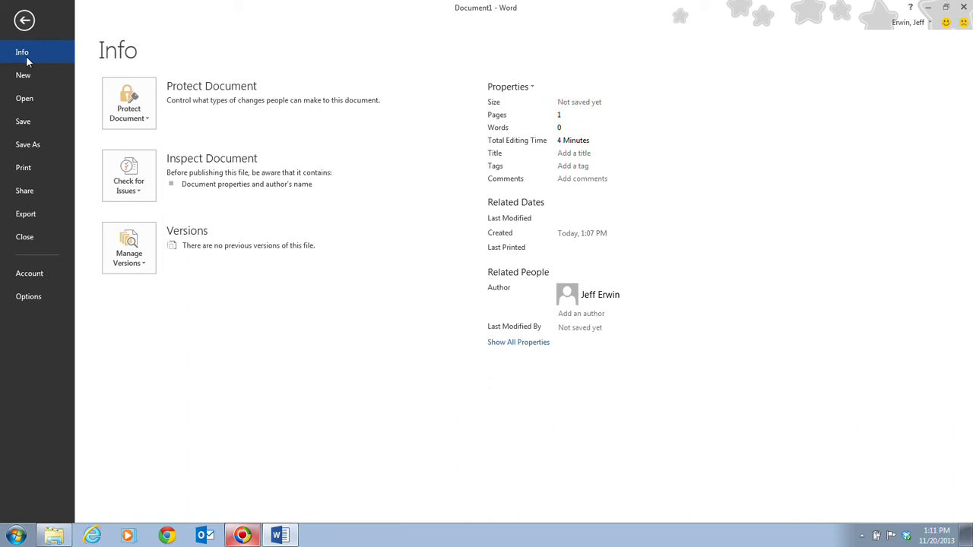
left_click(37, 80)
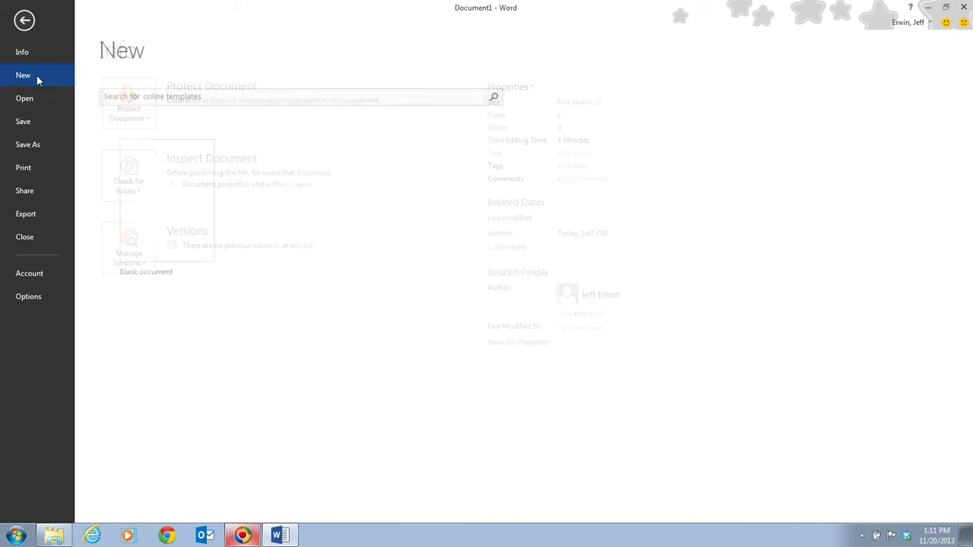
left_click(36, 95)
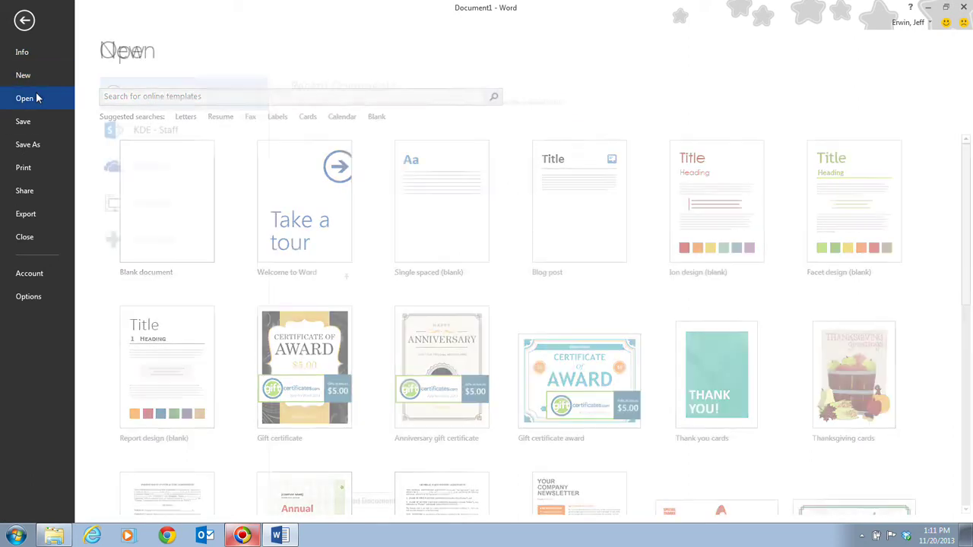
left_click(31, 144)
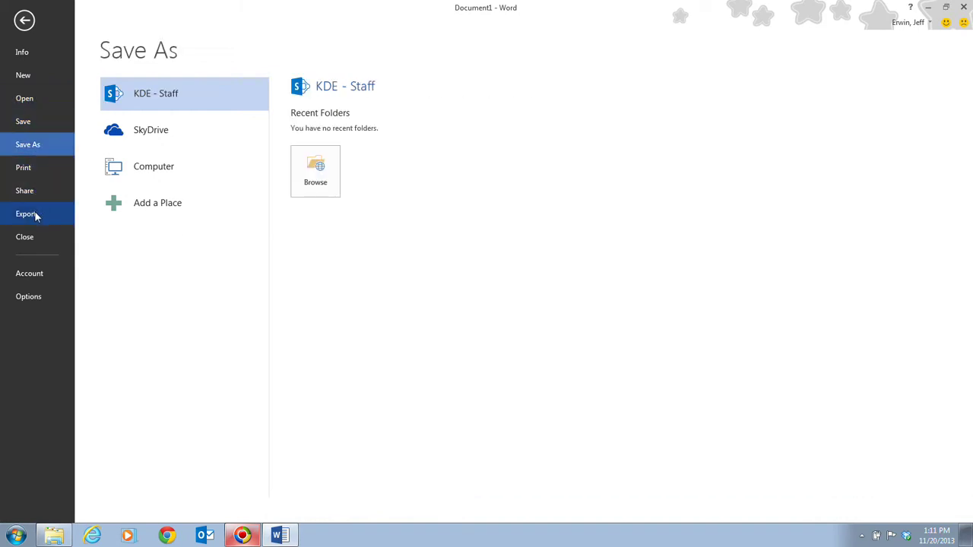
left_click(50, 278)
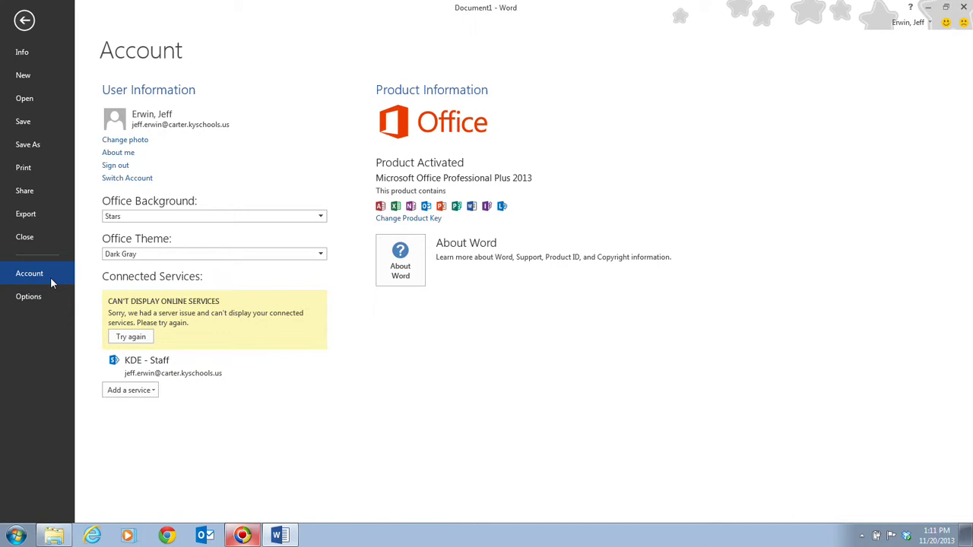
Review the general settings in Word Options and cancel without changing anything
left_click(29, 298)
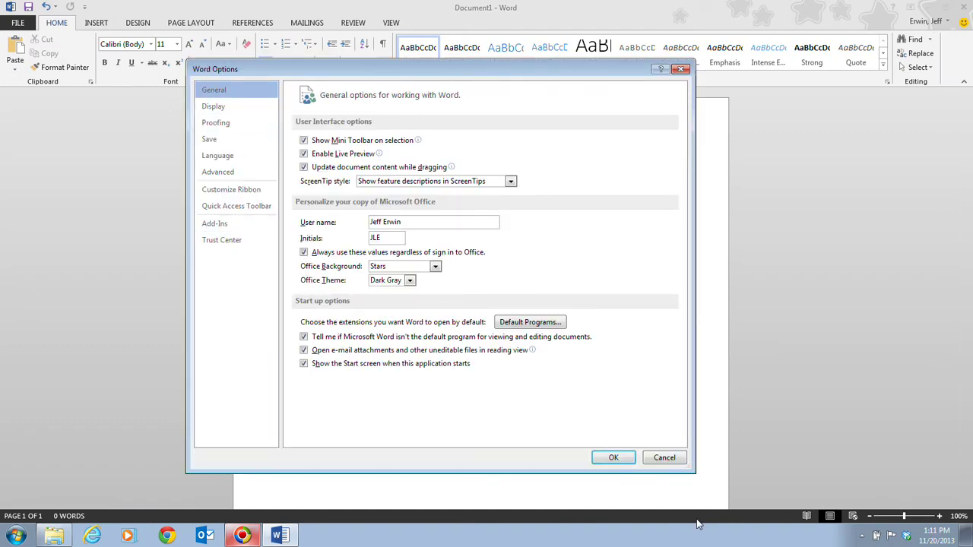
left_click(661, 460)
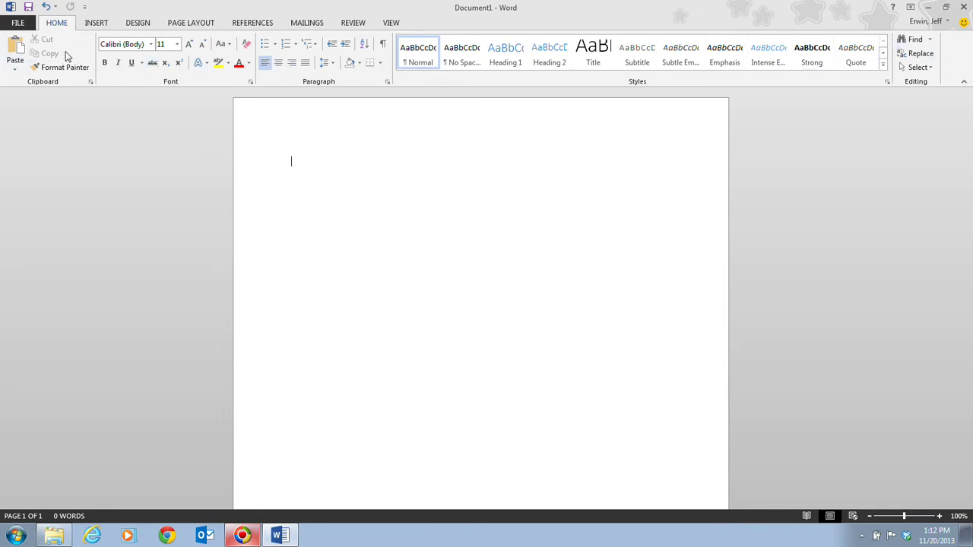
Step through the INSERT, DESIGN, PAGE LAYOUT, REFERENCES, MAILINGS and REVIEW tabs, returning to HOME
left_click(91, 26)
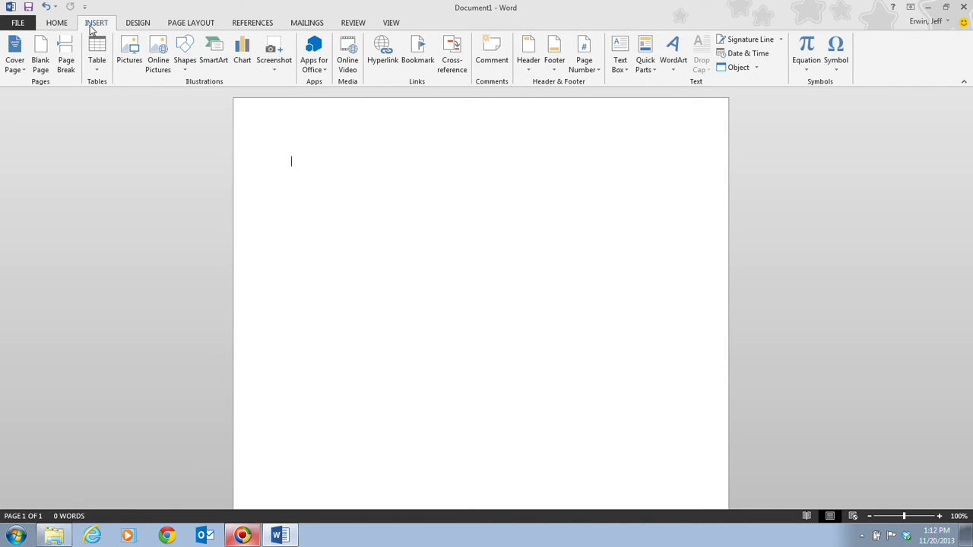
left_click(142, 25)
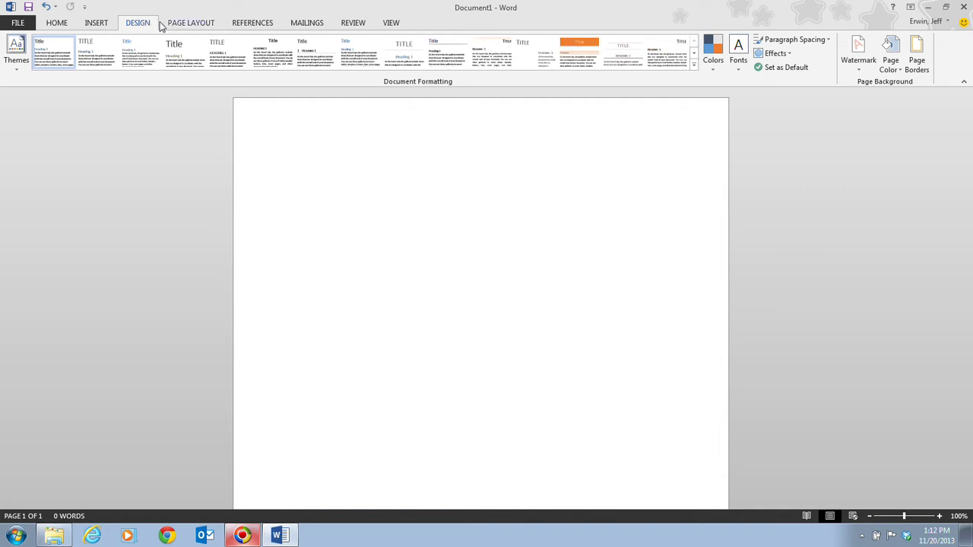
left_click(172, 24)
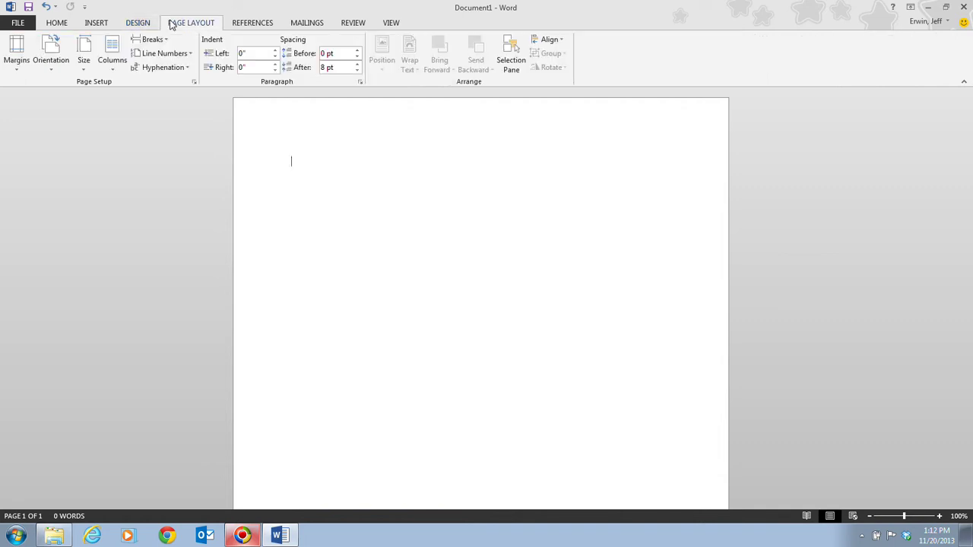
left_click(255, 24)
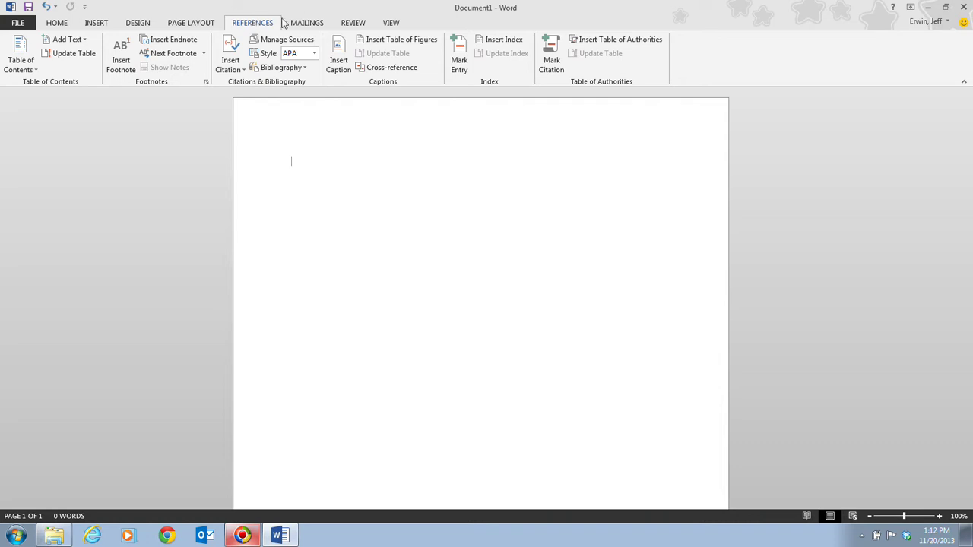
left_click(310, 24)
left_click(361, 26)
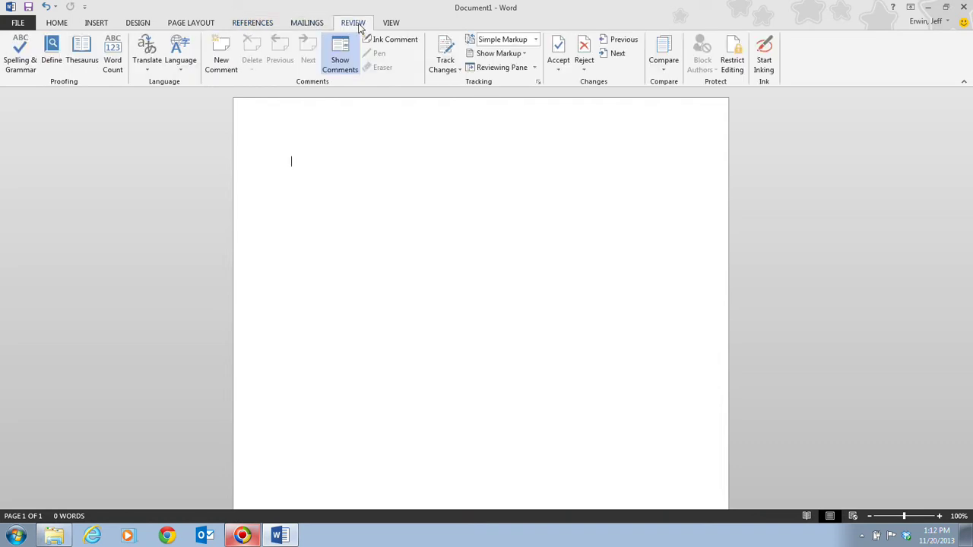
left_click(50, 28)
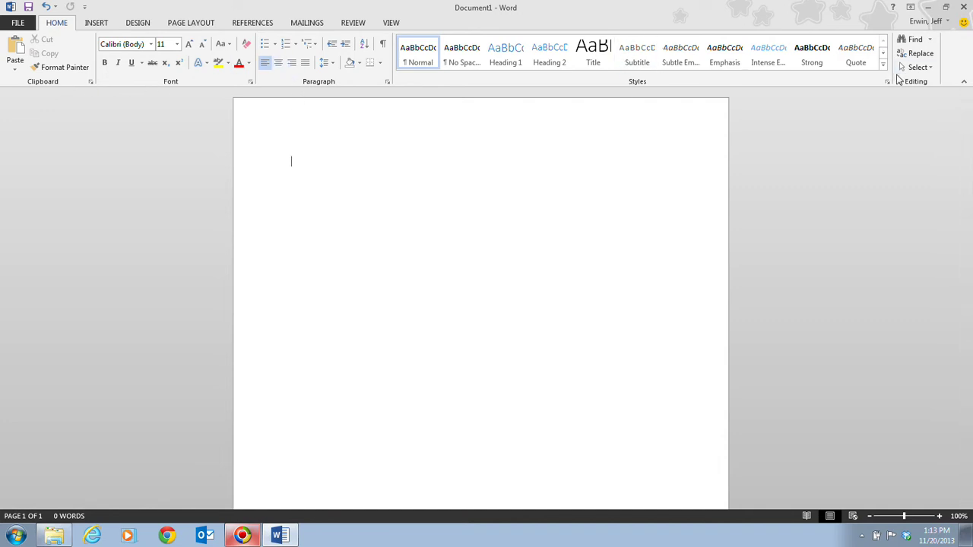
Collapse the ribbon, pin it open again with Ctrl+F1, then select all and deselect
left_click(964, 82)
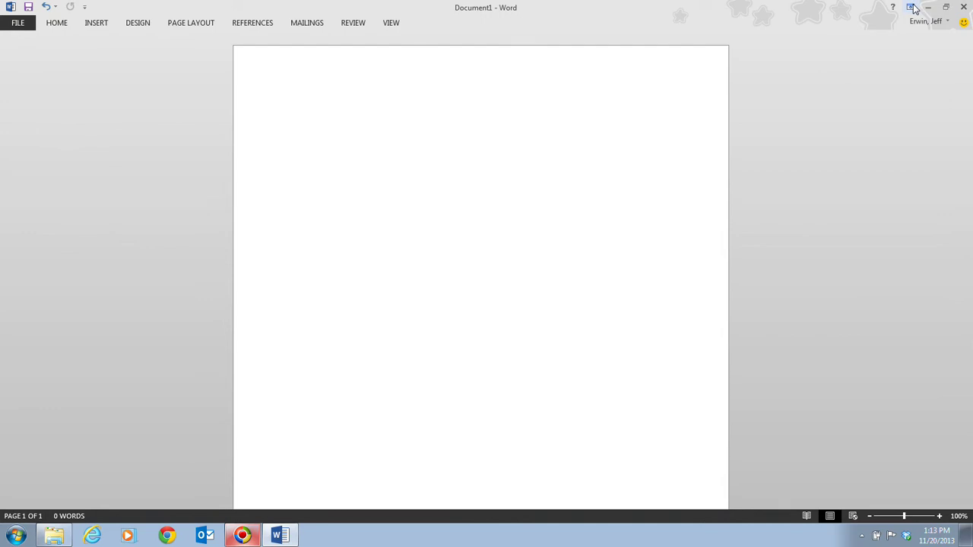
key("ctrl+F1")
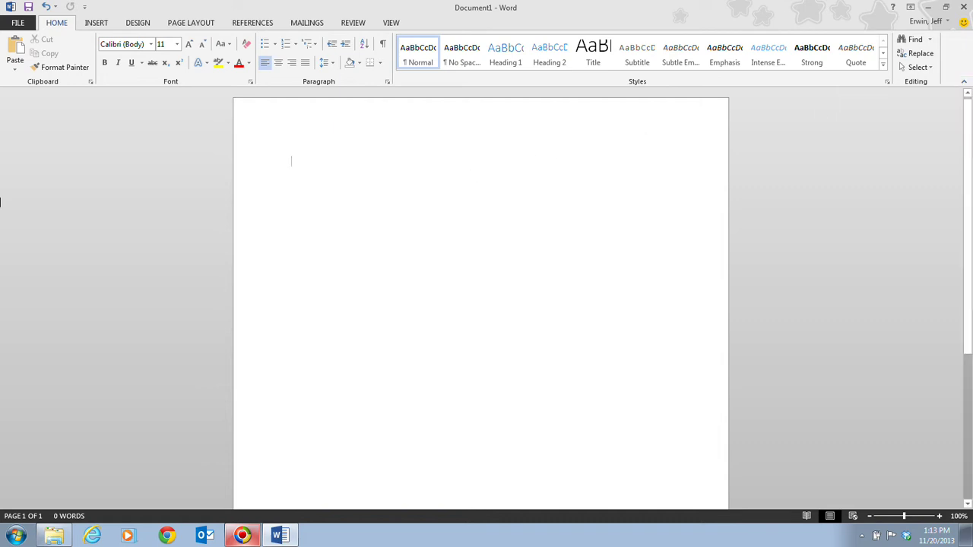
key("ctrl+a")
key("Left")
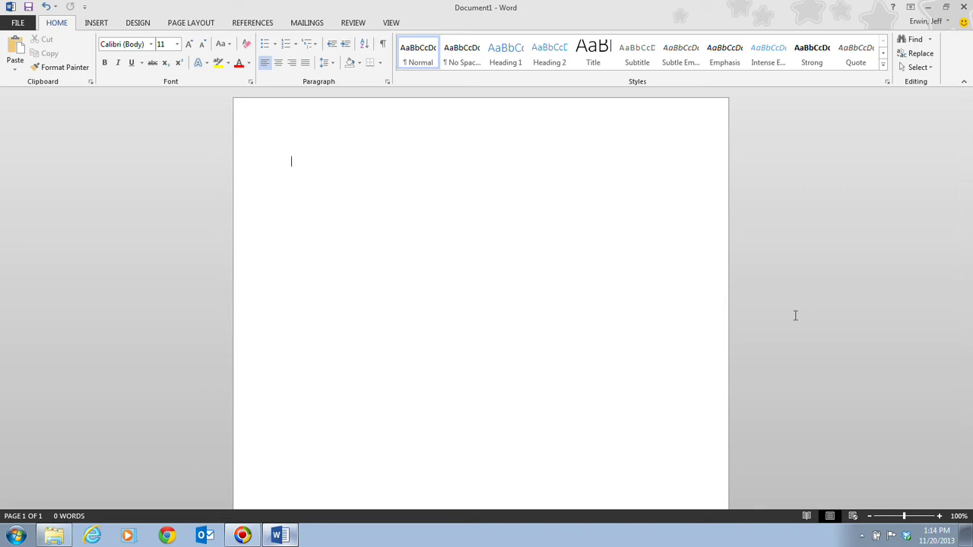
Turn on the Ruler in the VIEW tab's Show group and go back to HOME
left_click(389, 23)
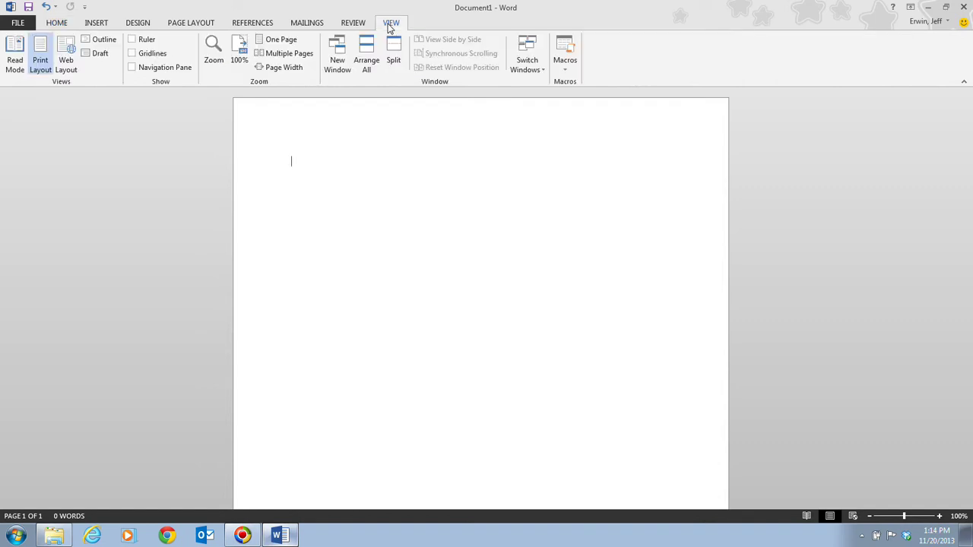
left_click(131, 40)
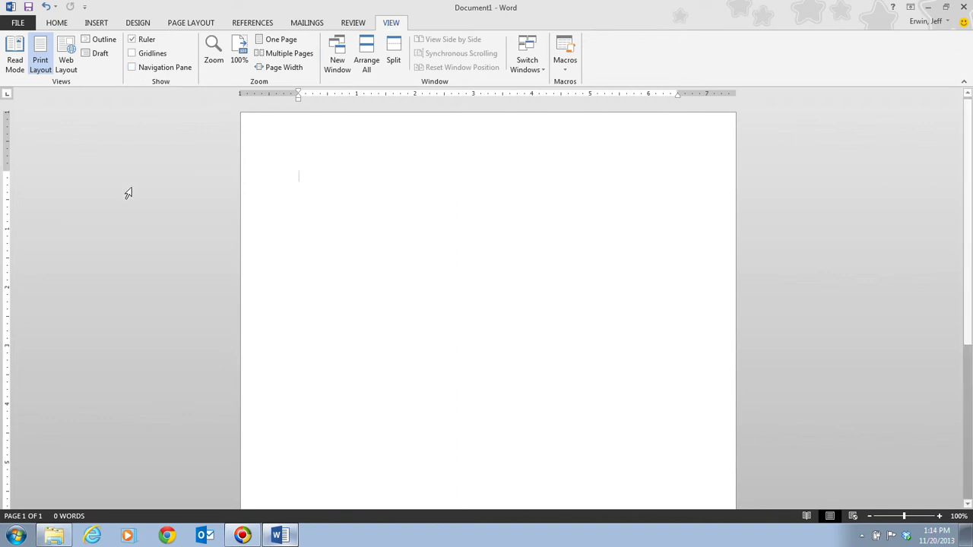
left_click(58, 22)
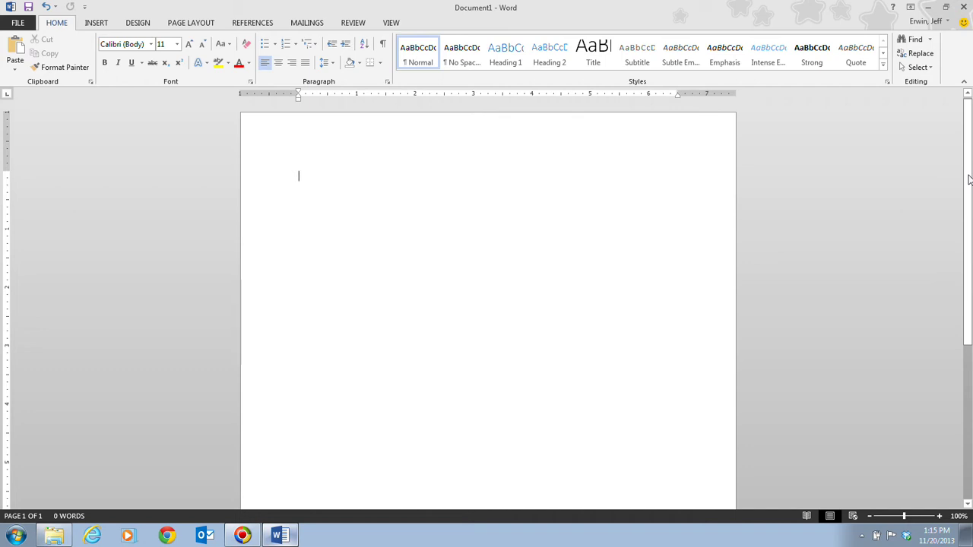
mouse_move(969, 178)
left_mouse_down()
mouse_move(965, 348)
mouse_move(970, 163)
left_mouse_up()
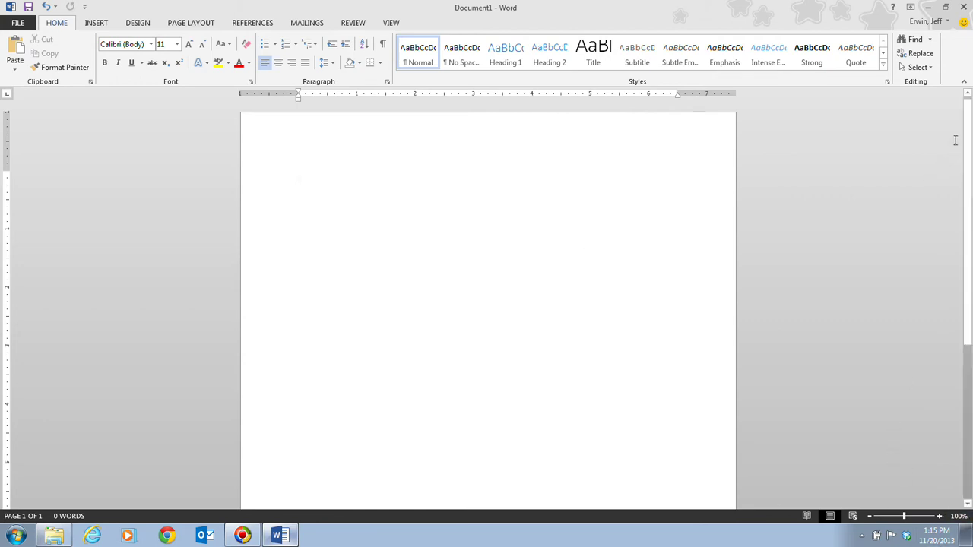
mouse_move(968, 148)
left_mouse_down()
mouse_move(969, 281)
mouse_move(969, 163)
left_mouse_up()
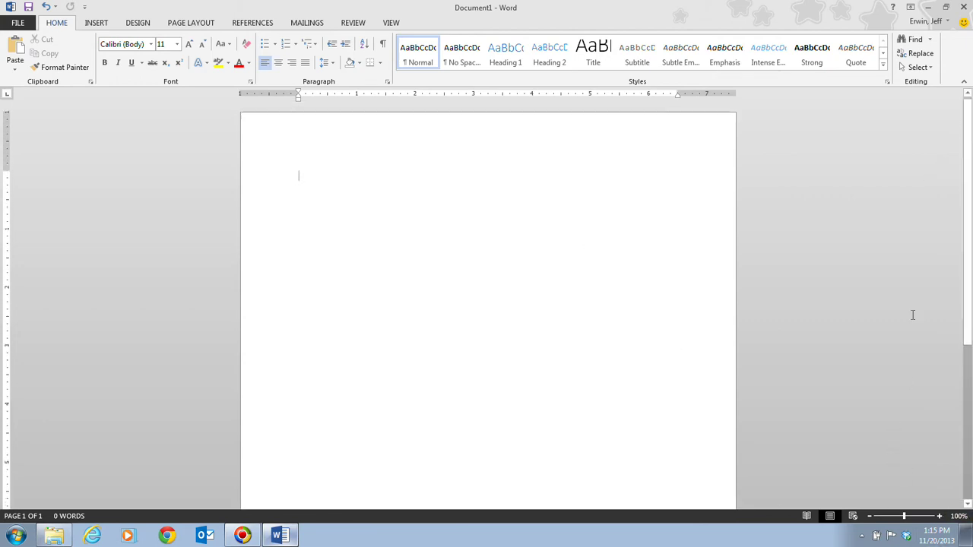
left_click(939, 517)
left_click(940, 517)
left_click(940, 517)
left_click(940, 517)
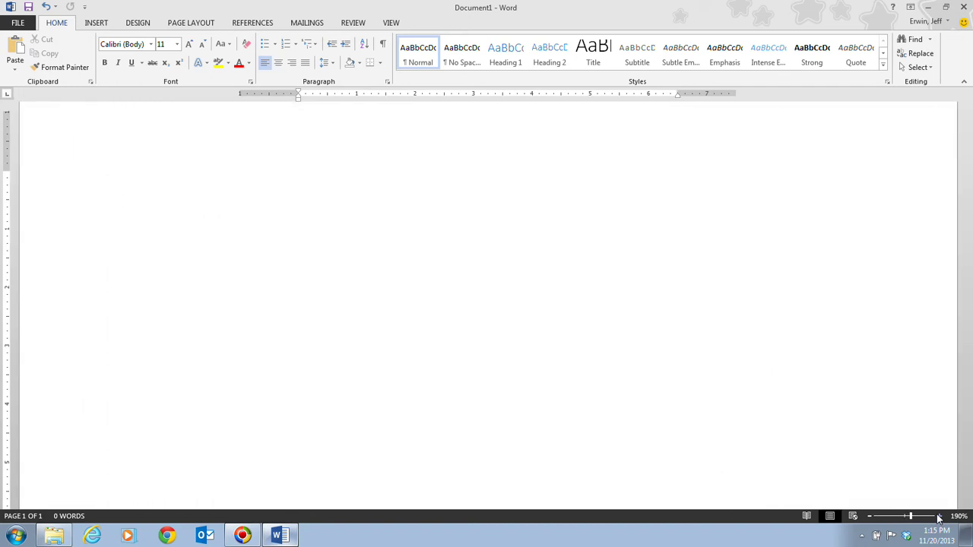
left_click(940, 517)
left_click(940, 517)
left_click(940, 517)
double_click(940, 517)
double_click(940, 517)
left_click(940, 517)
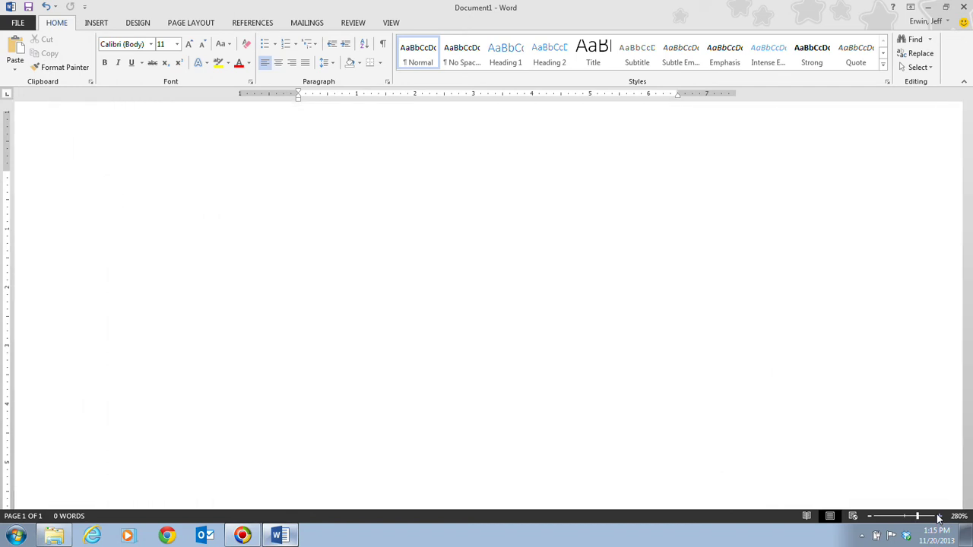
double_click(940, 517)
double_click(939, 517)
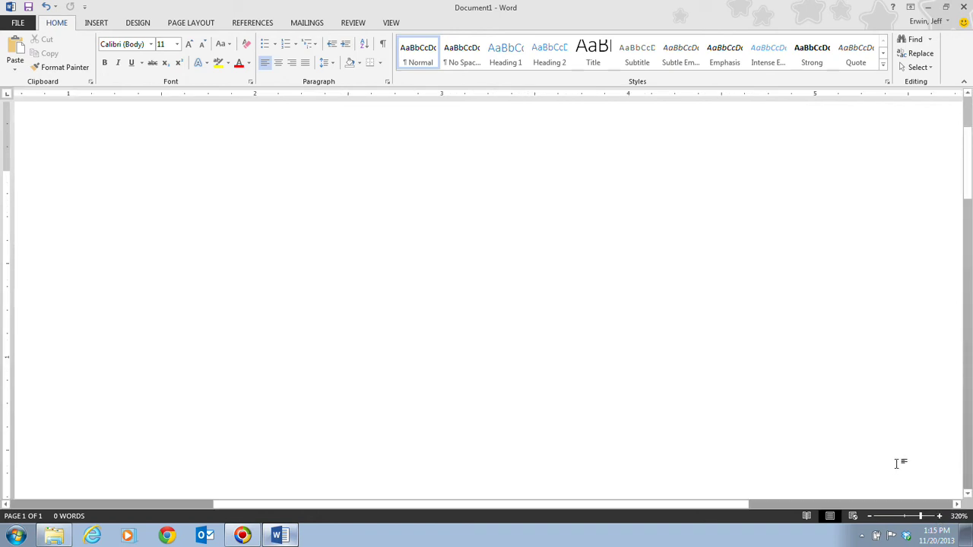
left_click_drag(385, 506, 769, 494)
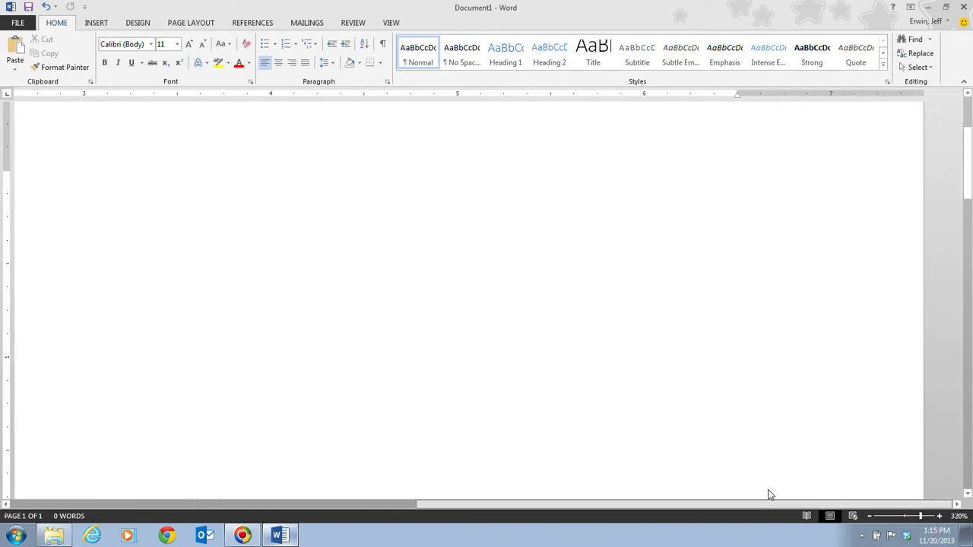
left_click_drag(696, 501, 608, 500)
left_click_drag(921, 520, 906, 517)
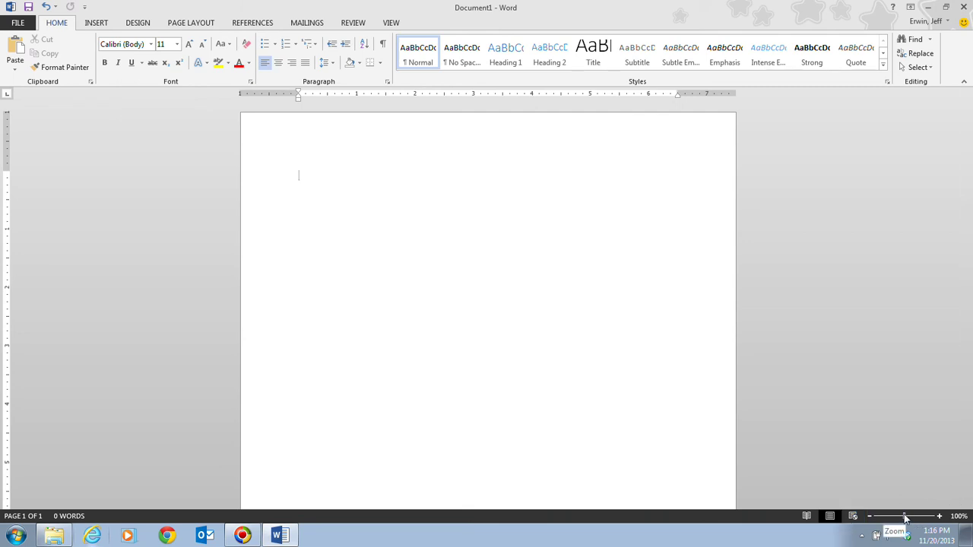
mouse_move(906, 517)
left_mouse_down()
mouse_move(922, 517)
mouse_move(871, 519)
mouse_move(905, 519)
left_mouse_up()
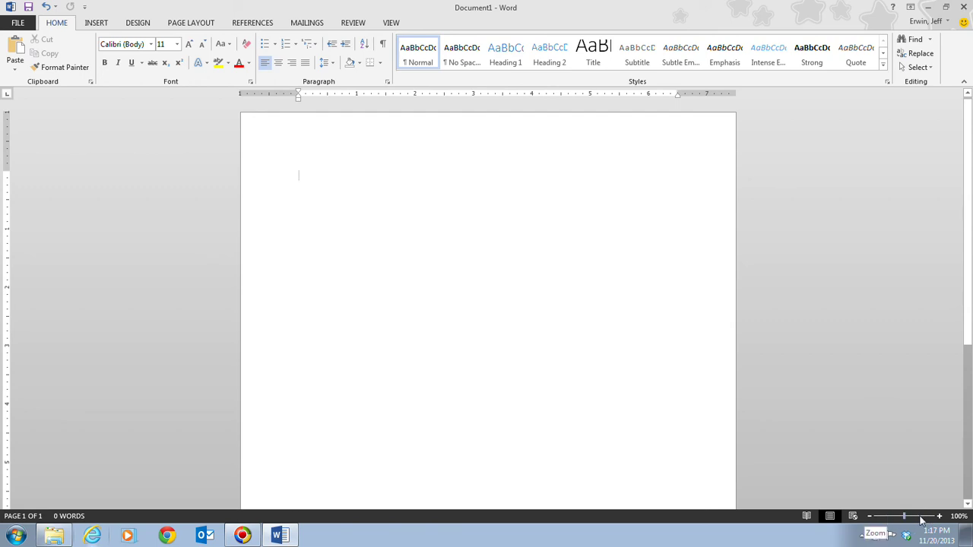
left_click(959, 516)
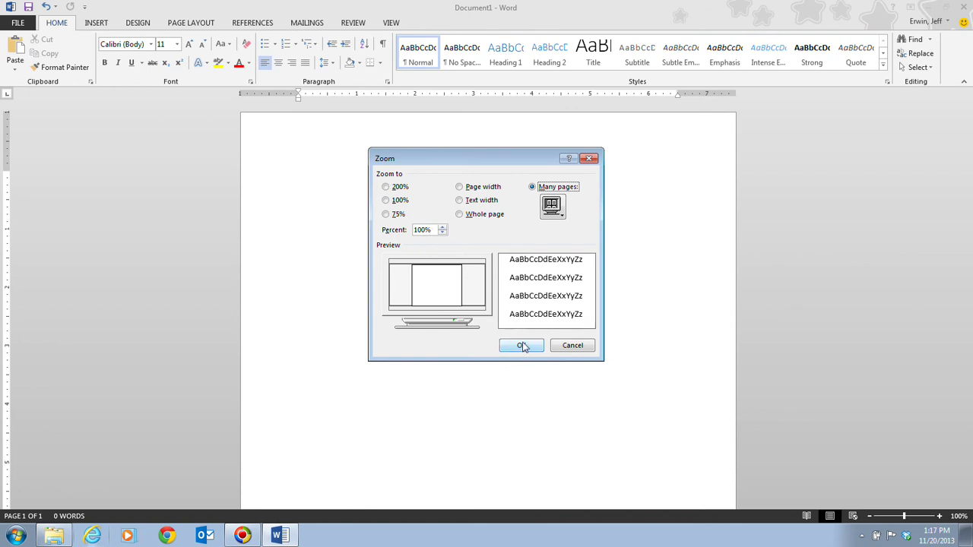
left_click(567, 344)
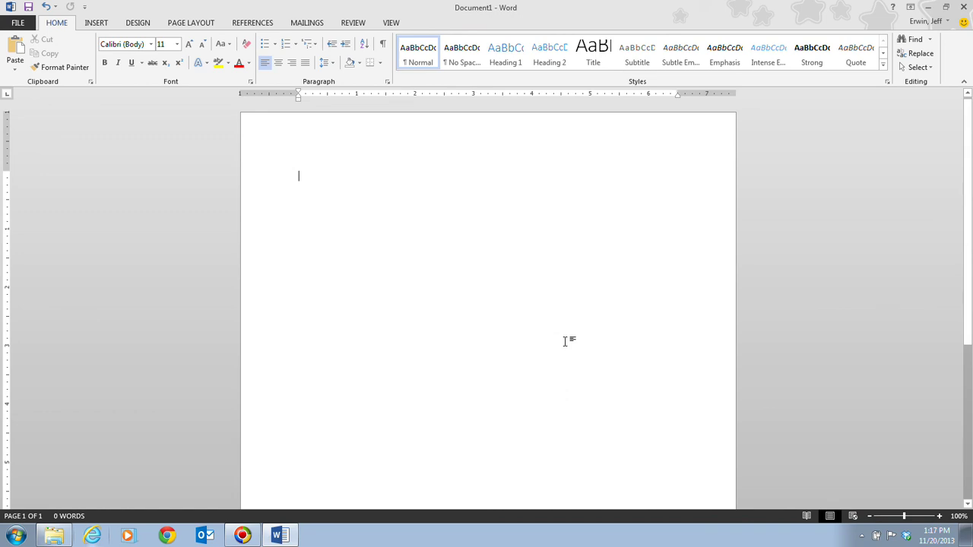